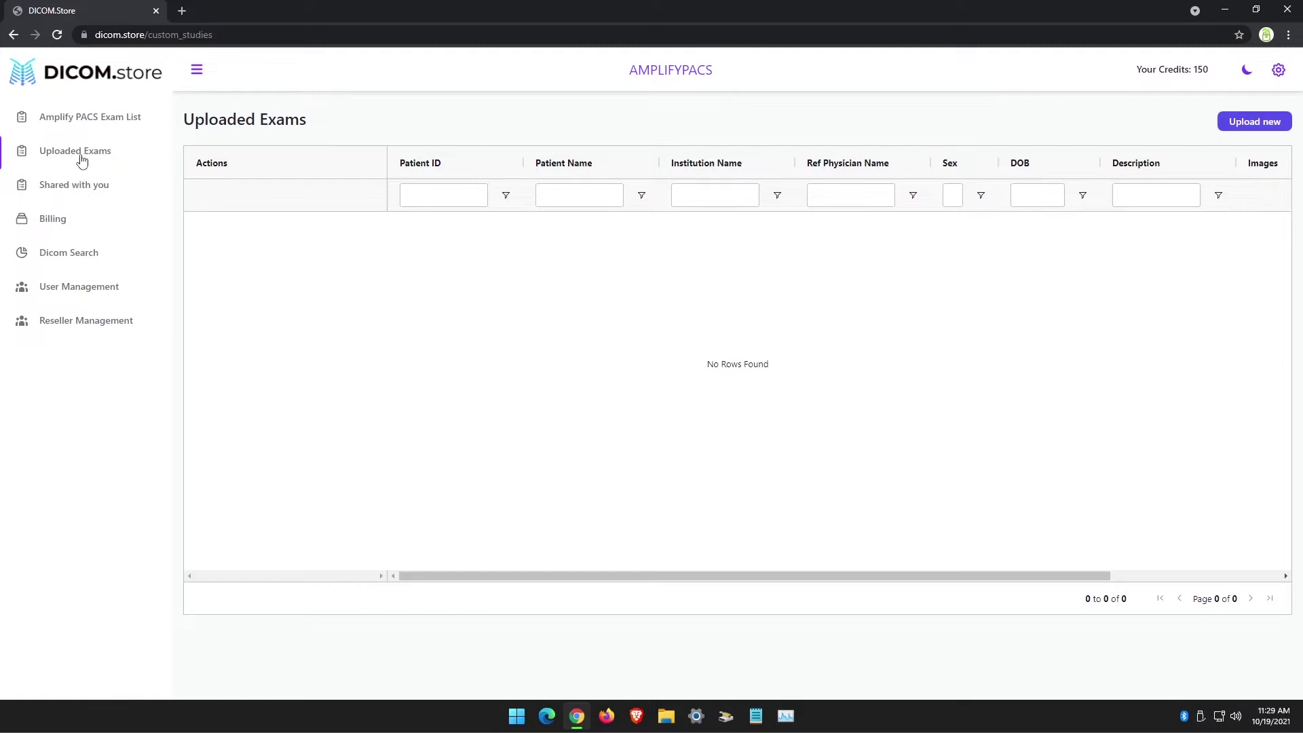
# - Open the Custom Dicom Upload page and restore the browser window beside the desktop
pyautogui.click(1250, 124)
pyautogui.moveTo(1046, 14); pyautogui.dragTo(811, 30)
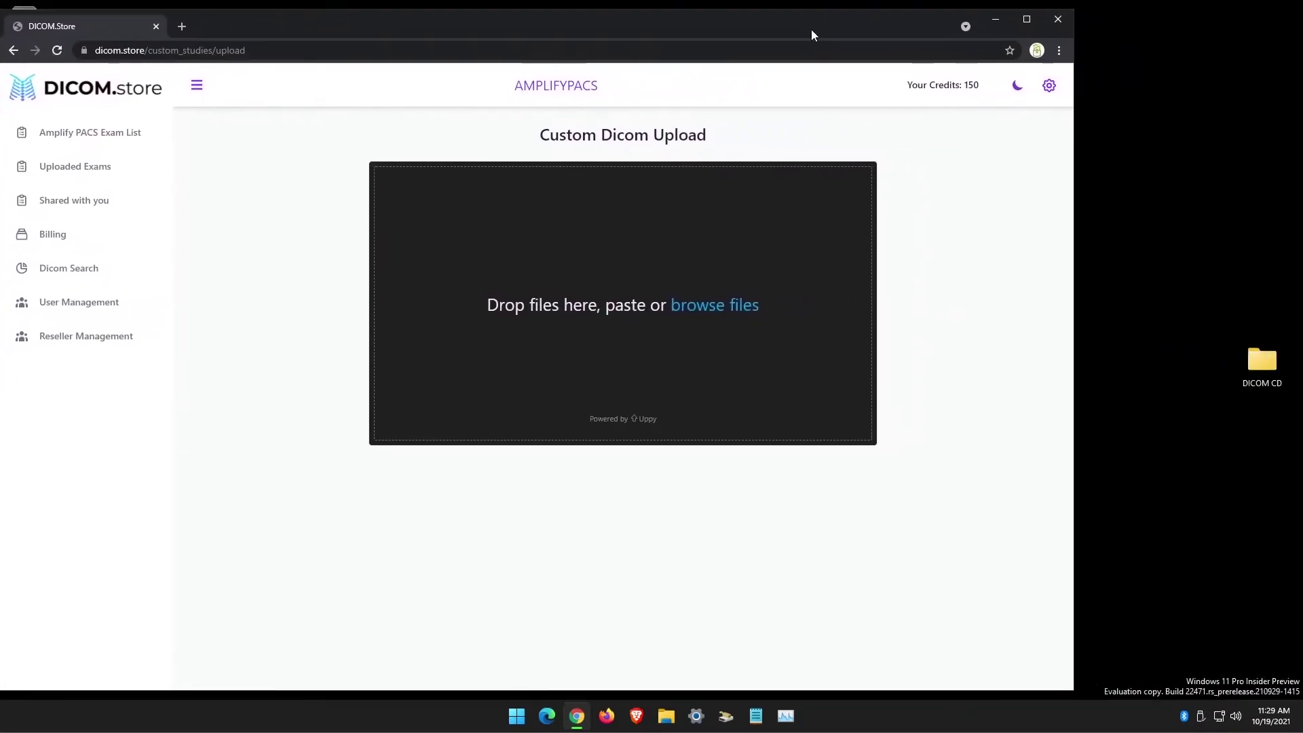
pyautogui.doubleClick(1259, 369)
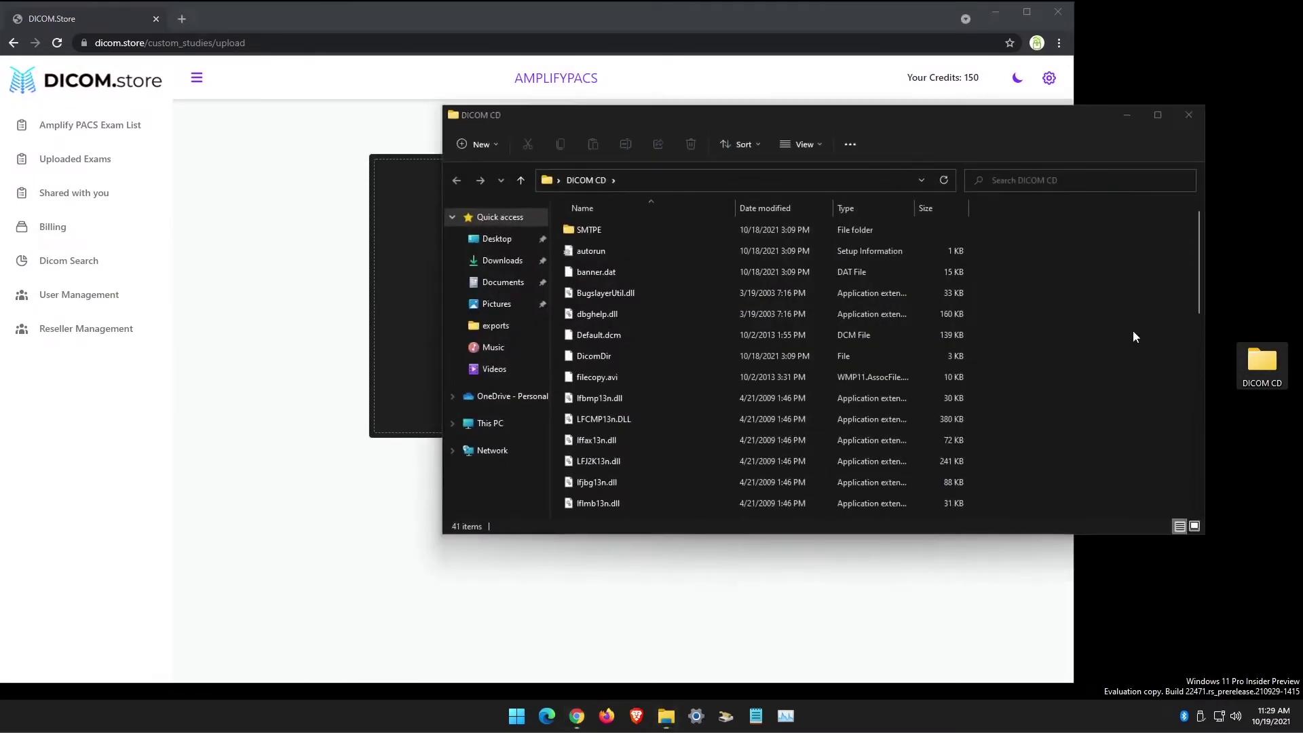
pyautogui.scroll(-1, 1176, 232)
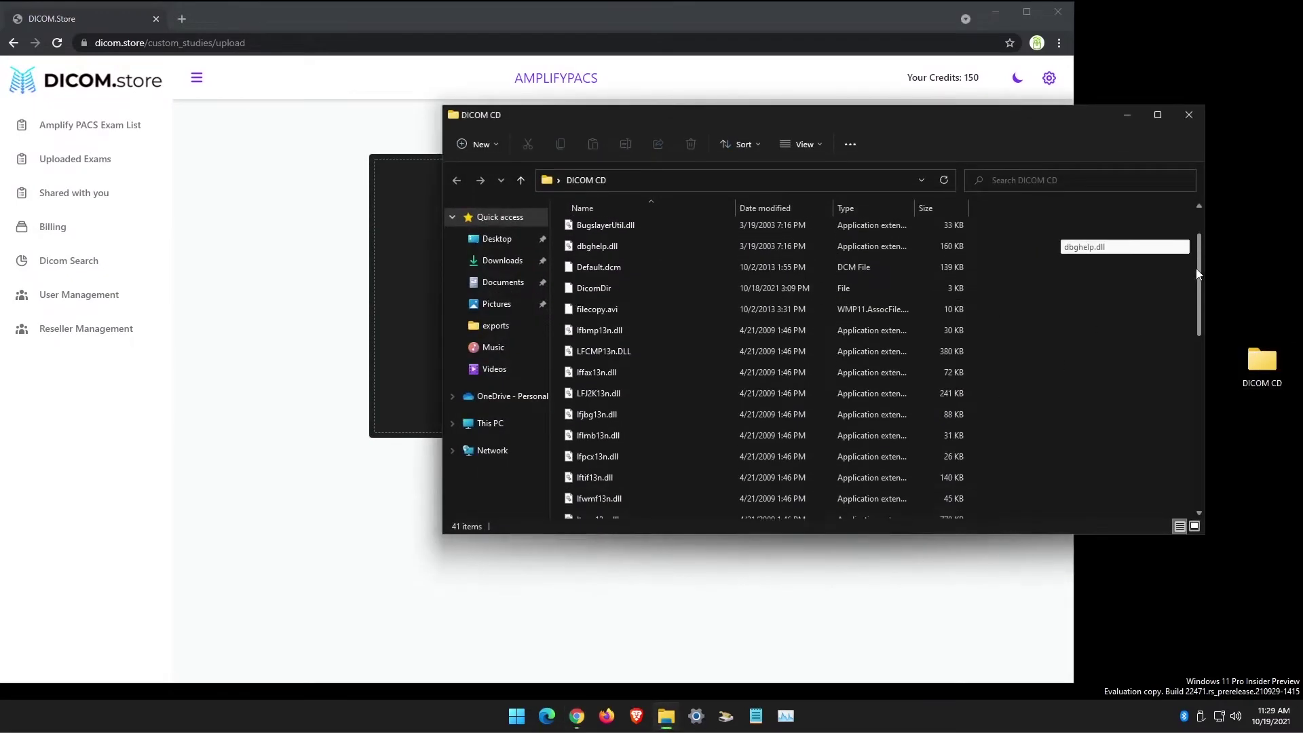
pyautogui.scroll(-2, 1178, 331)
pyautogui.scroll(-5, 1171, 388)
pyautogui.scroll(5, 1161, 405)
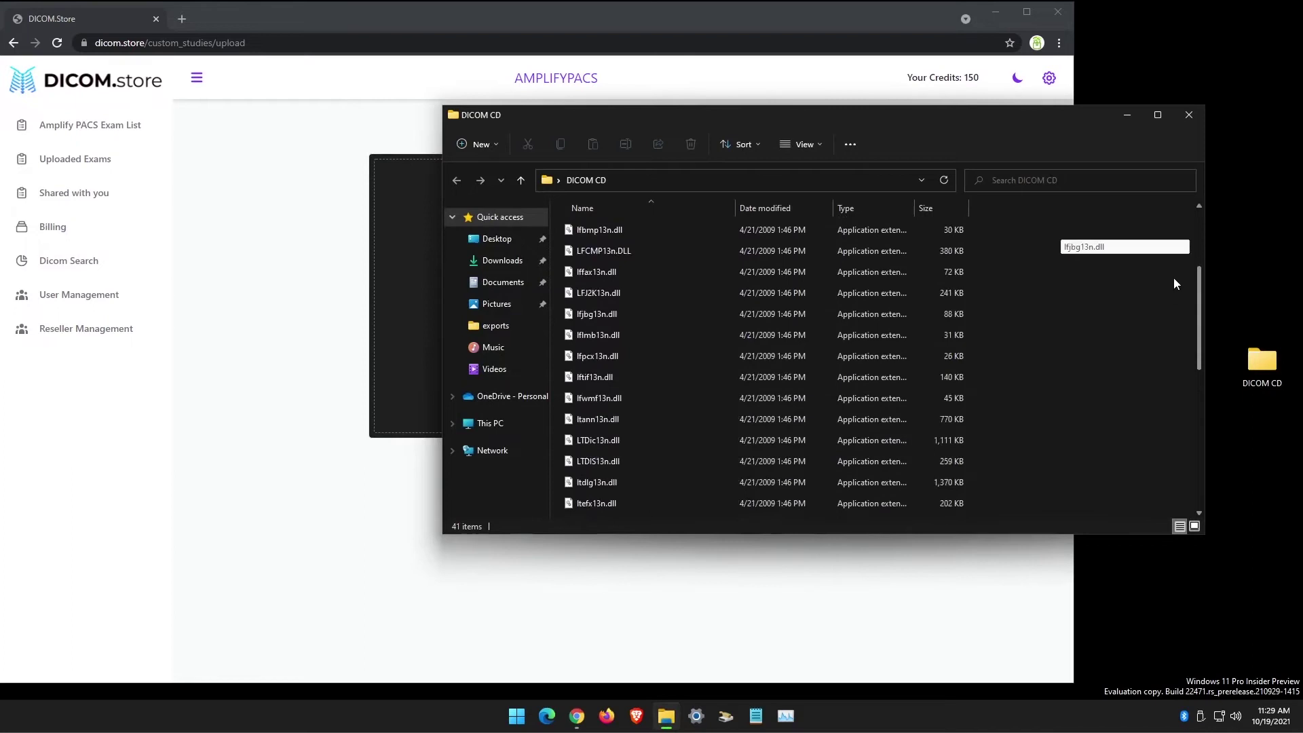
pyautogui.scroll(4, 1173, 278)
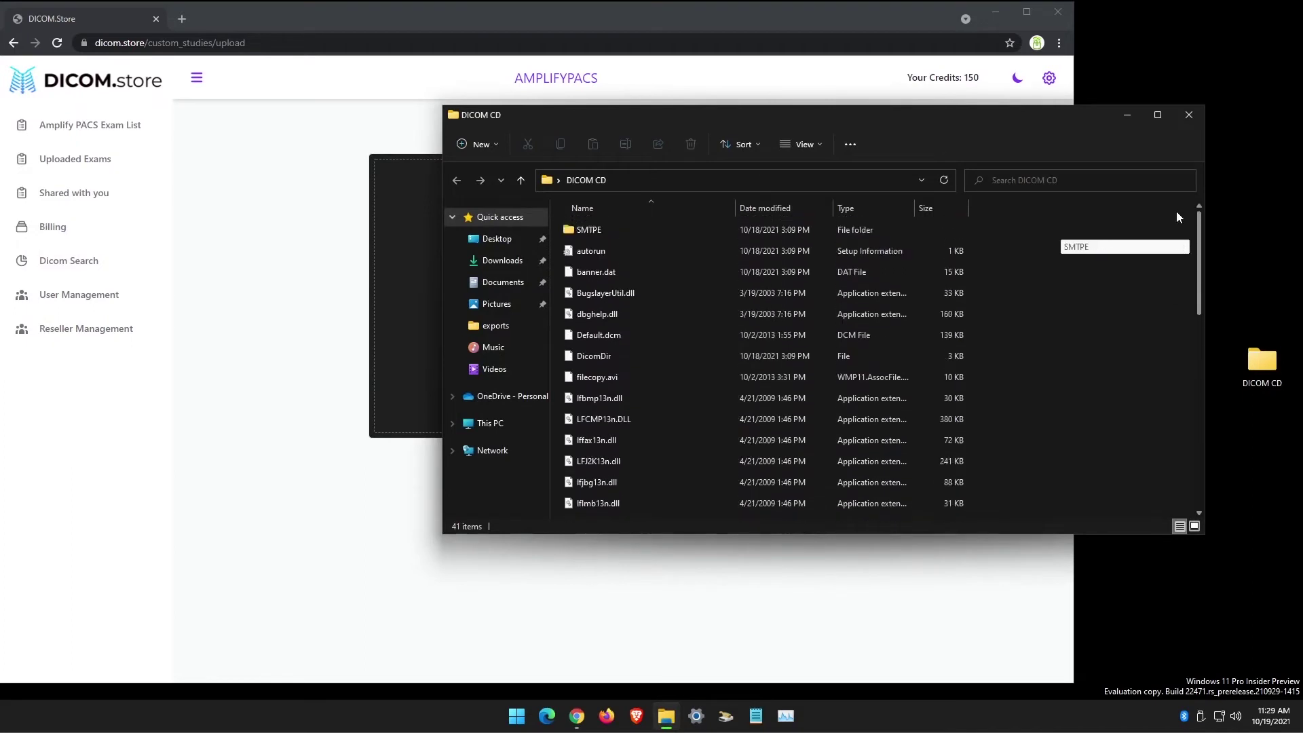
pyautogui.click(1187, 114)
# - Drop the DICOM CD folder onto the upload zone to queue two .dcm files, then reopen the folder
pyautogui.moveTo(1262, 361)
pyautogui.mouseDown()
pyautogui.moveTo(615, 230)
pyautogui.moveTo(571, 290)
pyautogui.mouseUp()
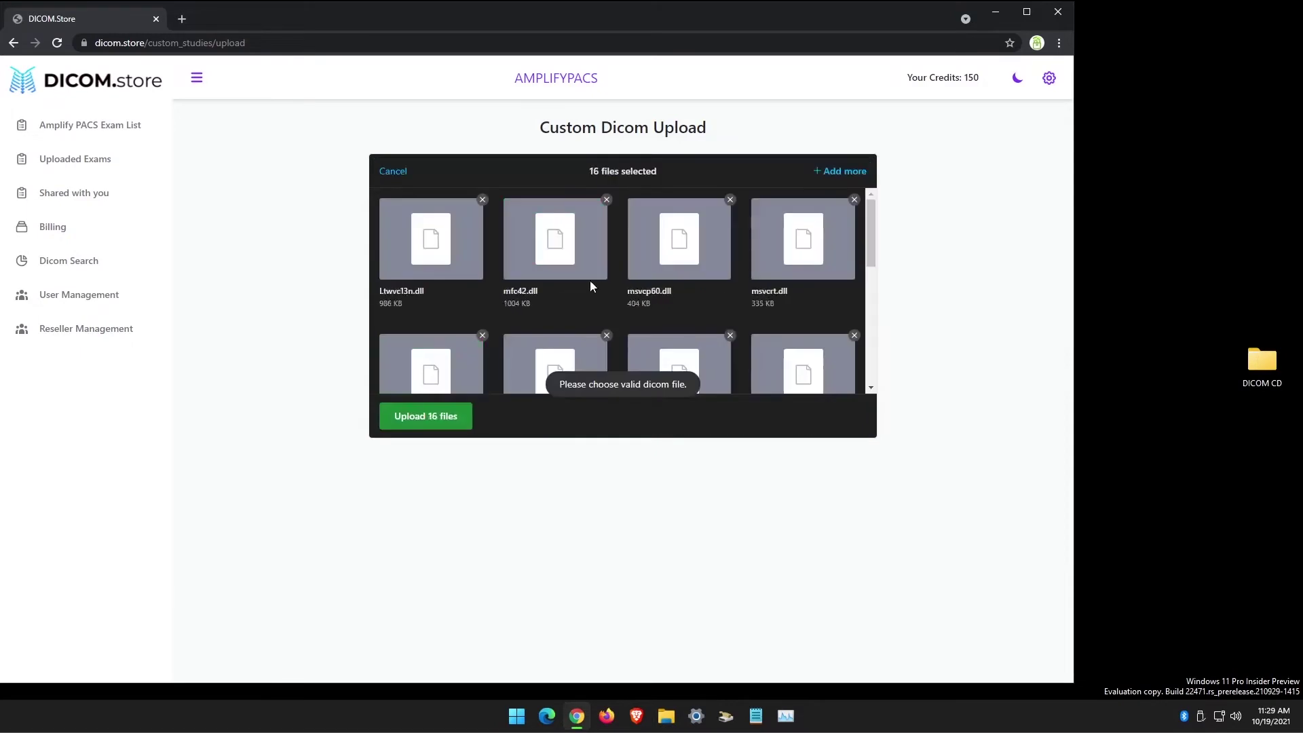
pyautogui.doubleClick(1263, 369)
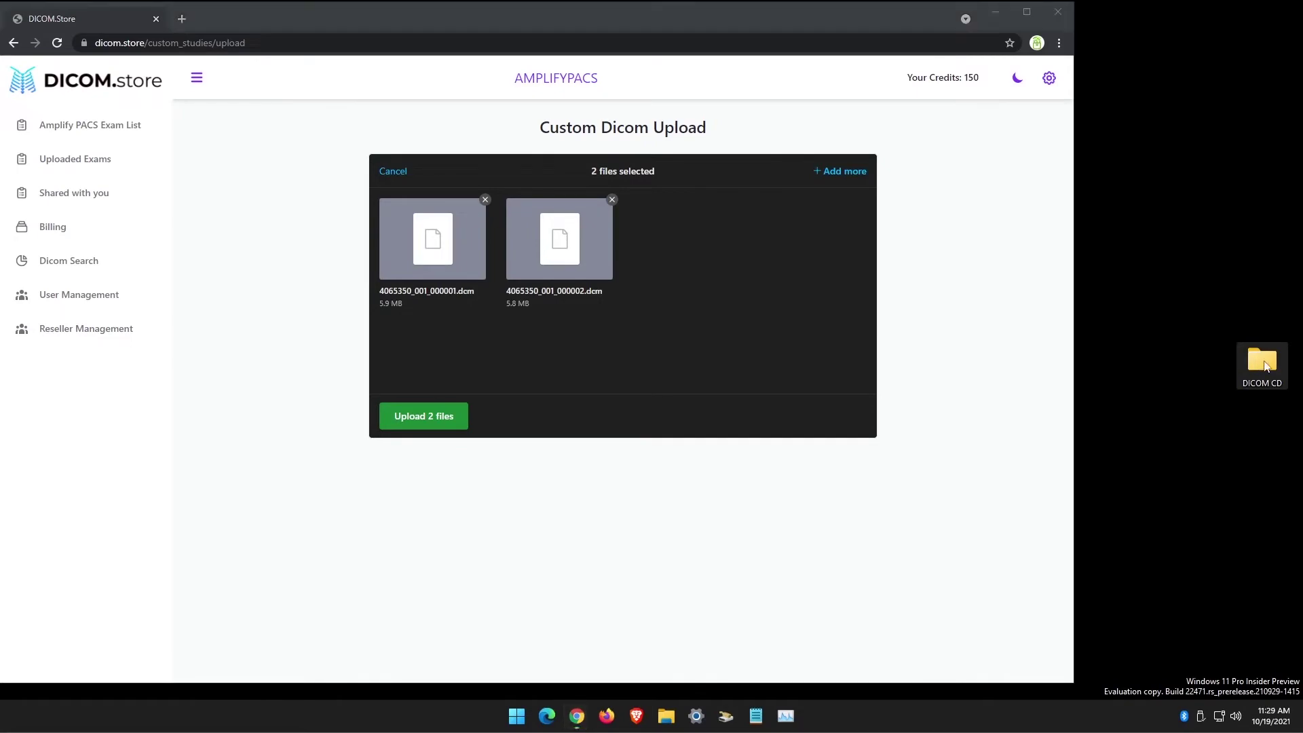
# - Select all 41 DICOM CD items and move the Explorer window to the right
pyautogui.moveTo(1072, 233); pyautogui.dragTo(743, 608)
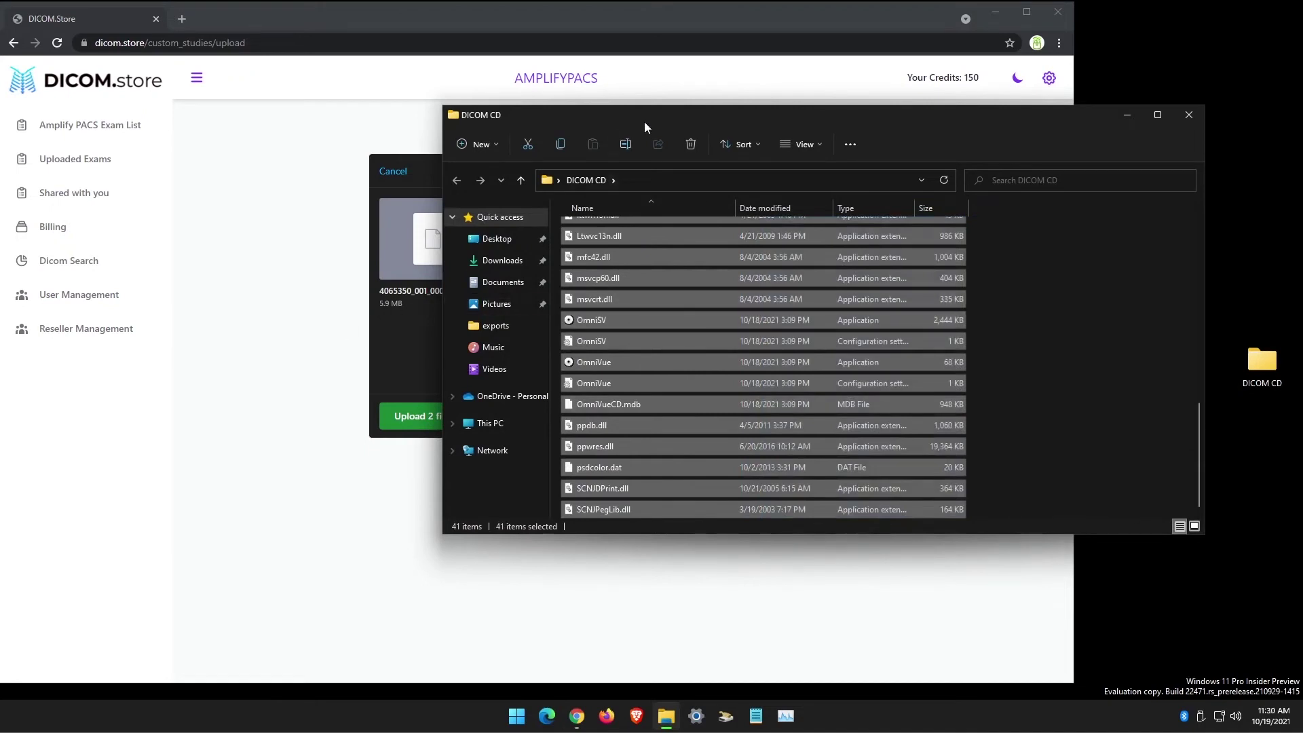
pyautogui.moveTo(645, 127); pyautogui.dragTo(912, 133)
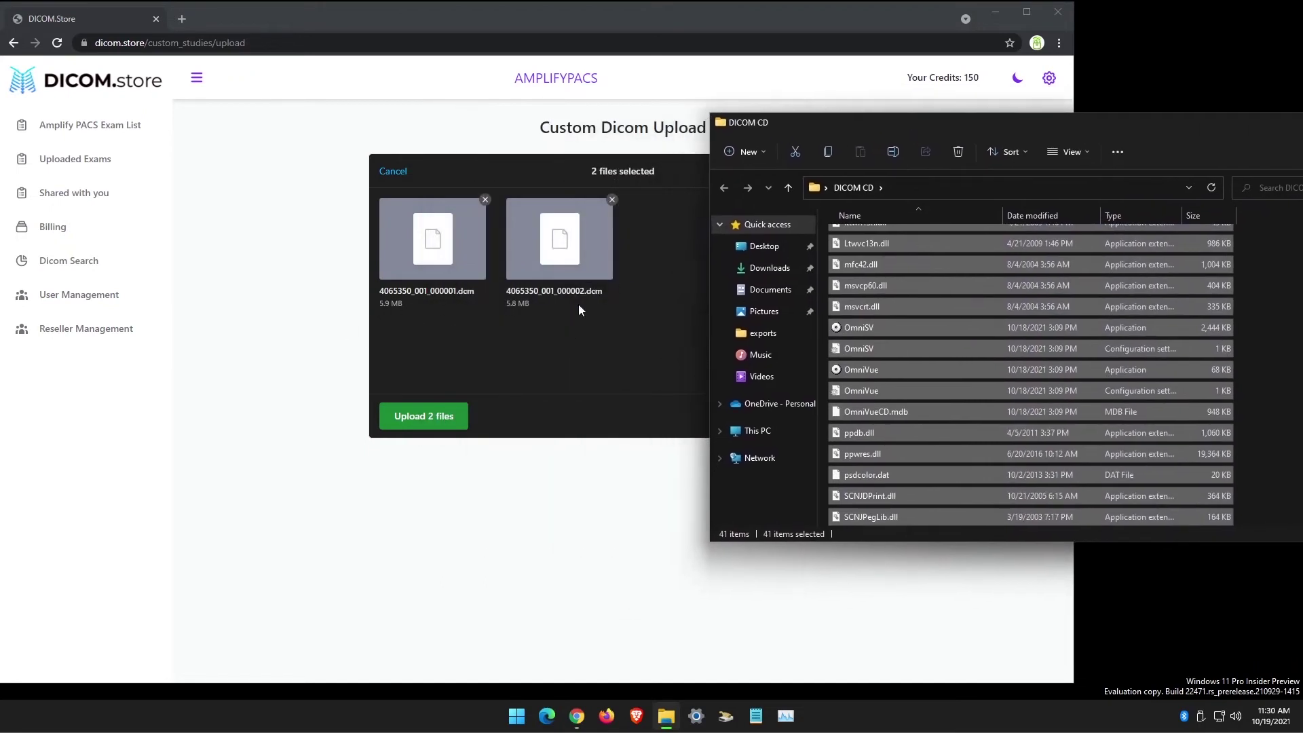
# - Upload the two .dcm files, close Explorer, maximize Chrome, and bring up SAMPLE^HANDS share options
pyautogui.click(420, 417)
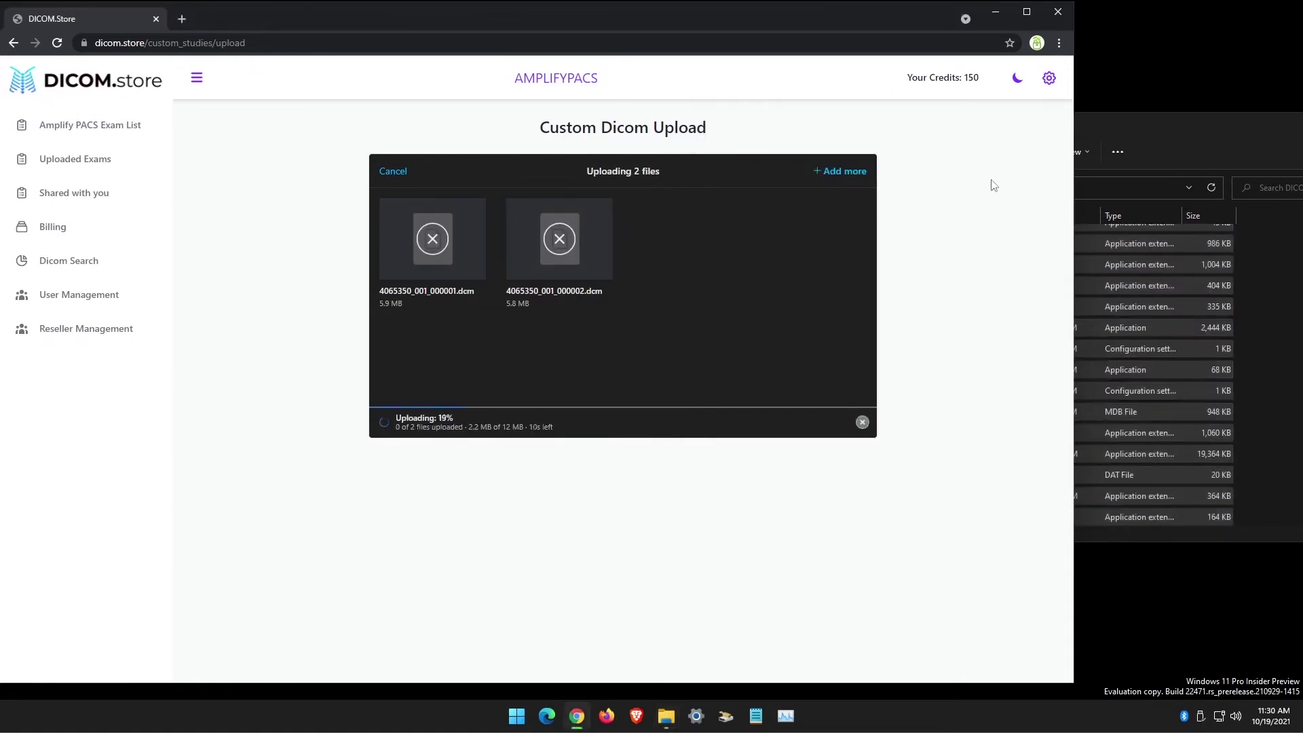
pyautogui.moveTo(1208, 125); pyautogui.dragTo(865, 134)
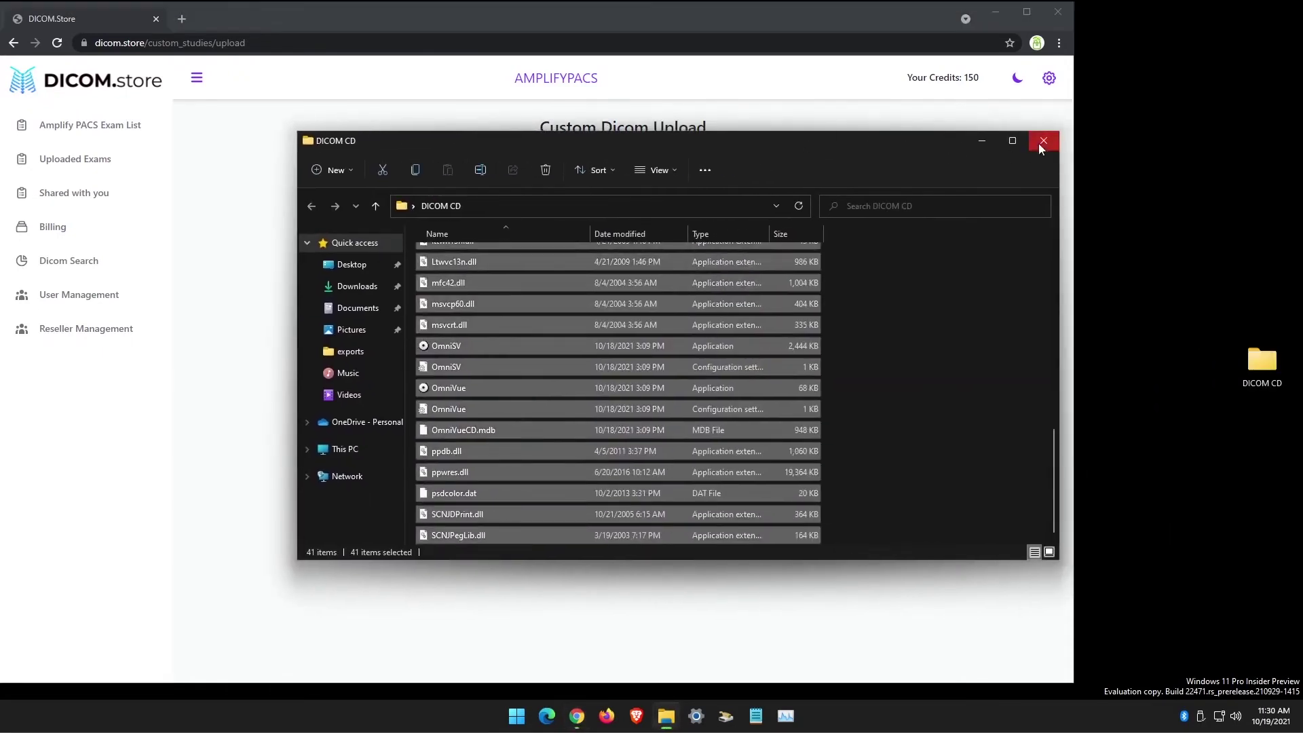
pyautogui.click(1041, 146)
pyautogui.click(1026, 11)
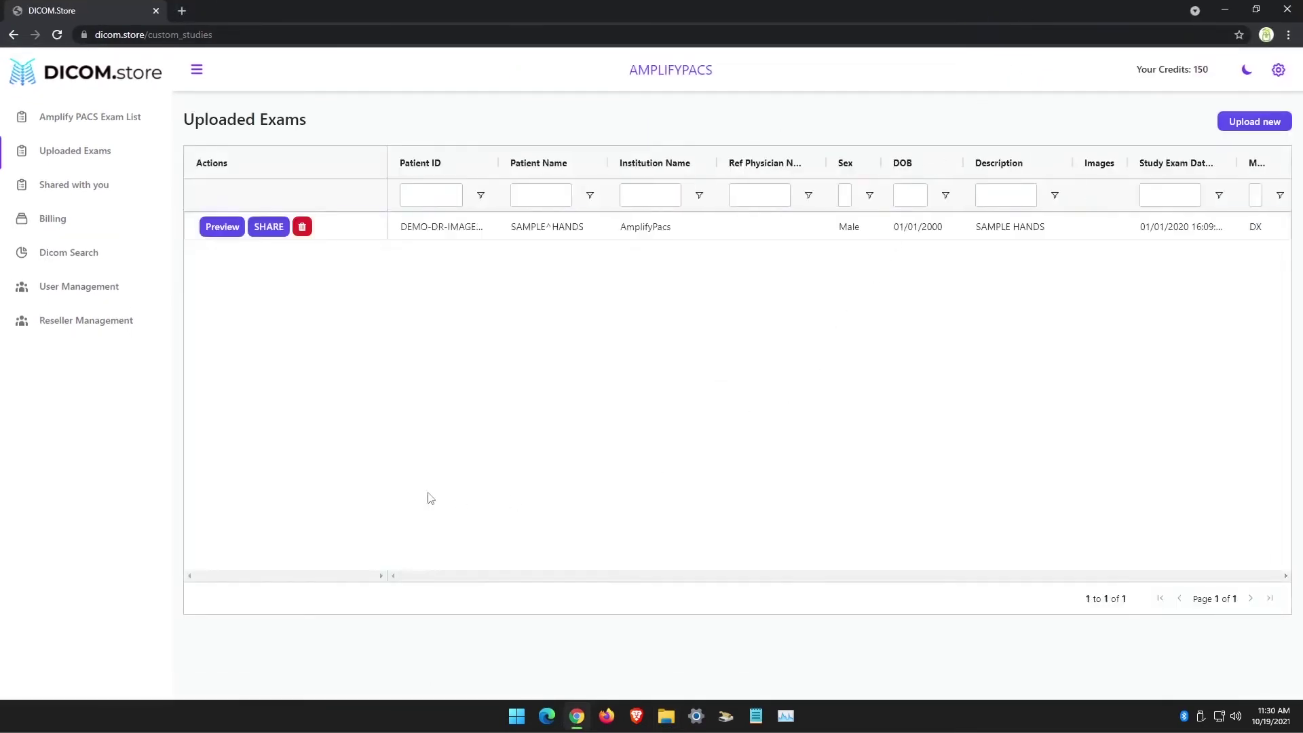
pyautogui.click(262, 235)
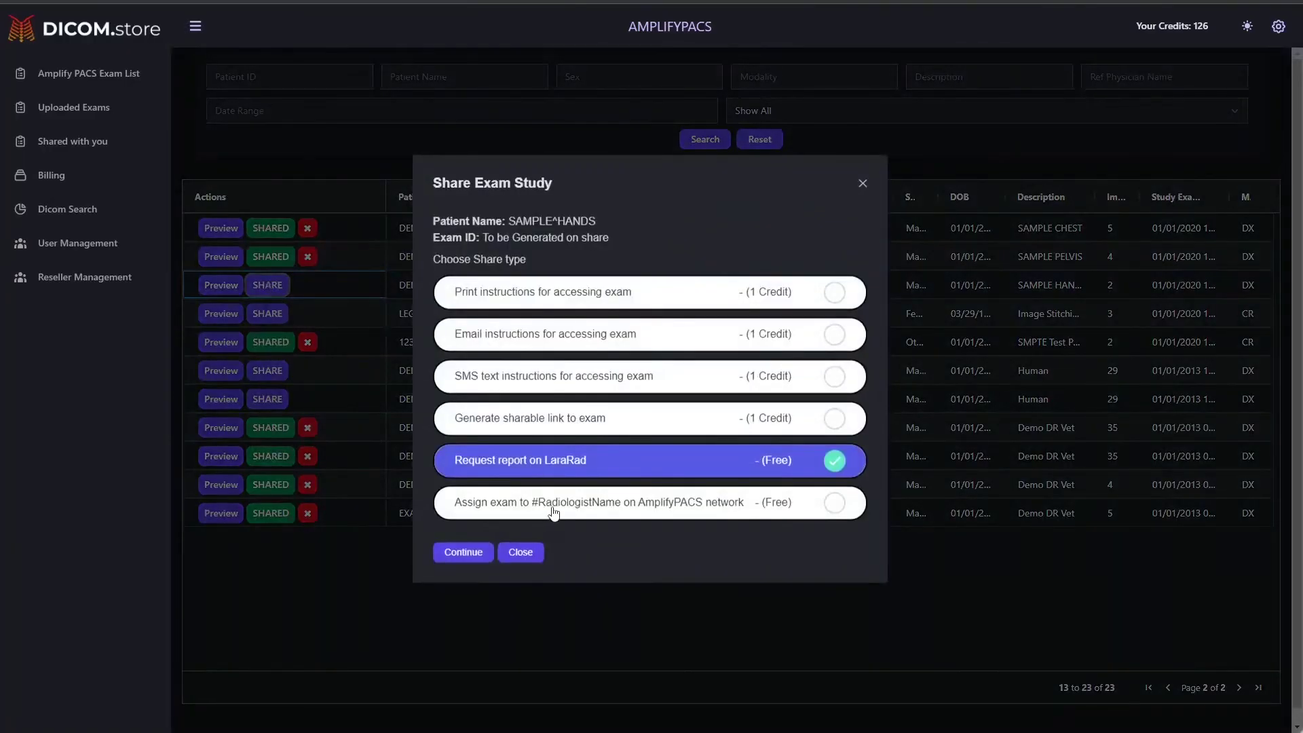
# - Choose 'Assign exam to #RadiologistName on AmplifyPACS network' in the Share Exam Study dialog
pyautogui.click(548, 507)
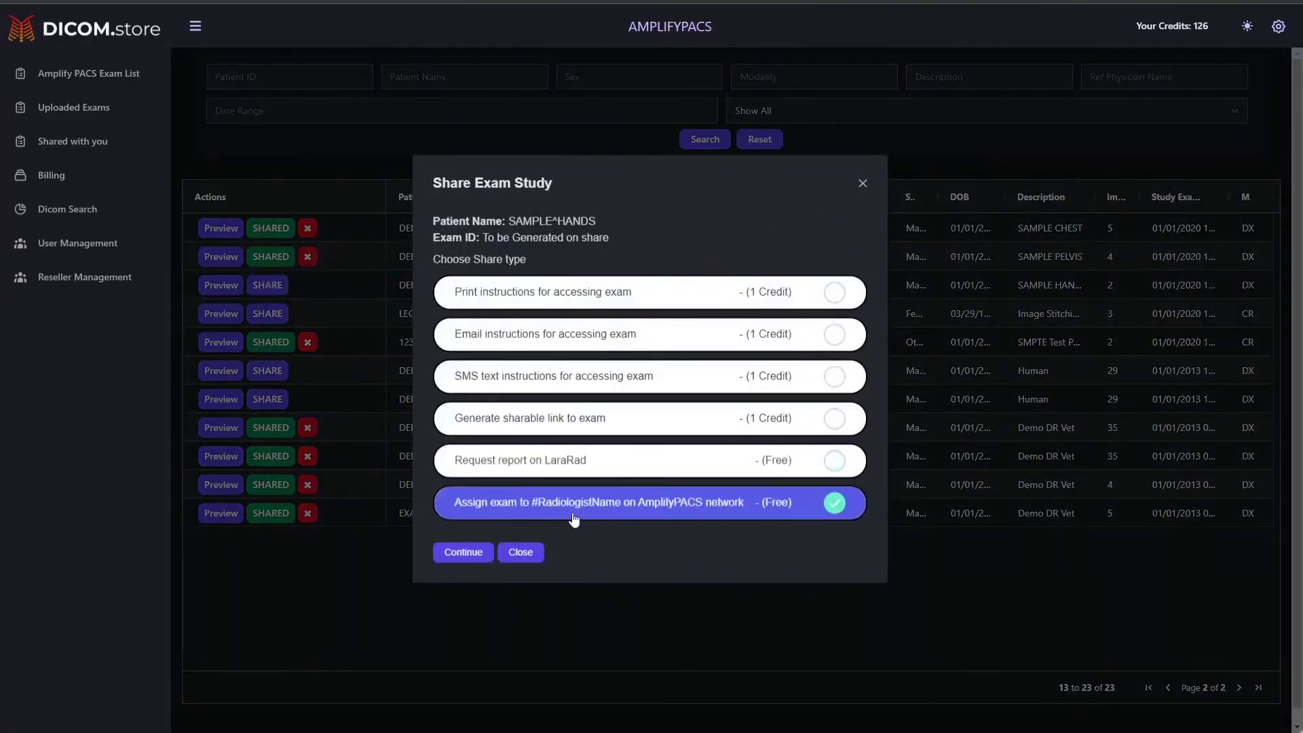